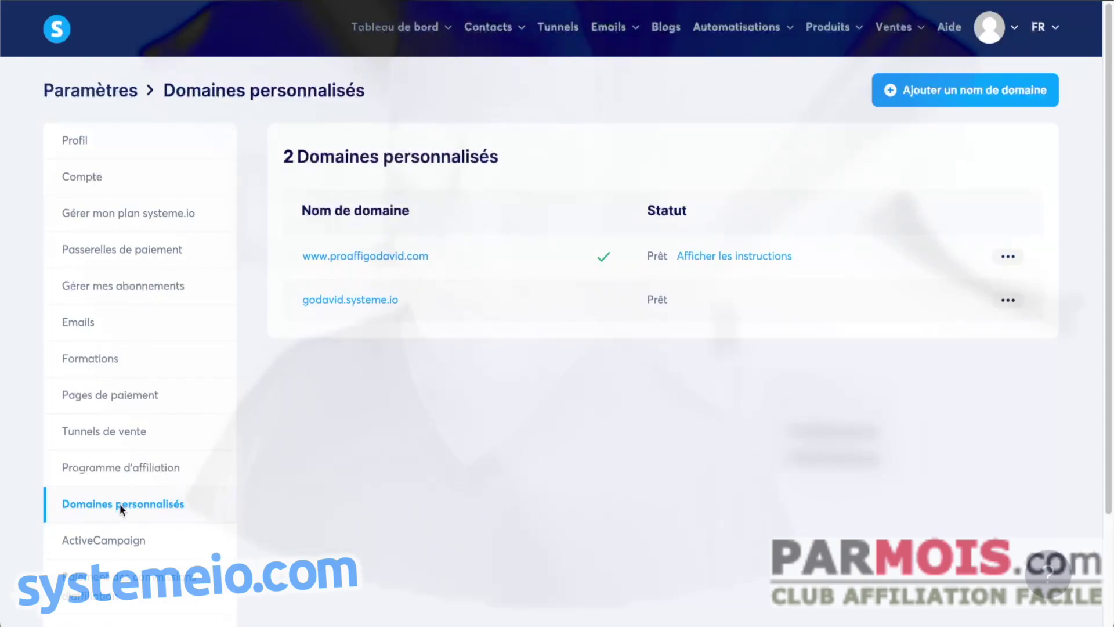
pyautogui.scroll(-1, 242, 377)
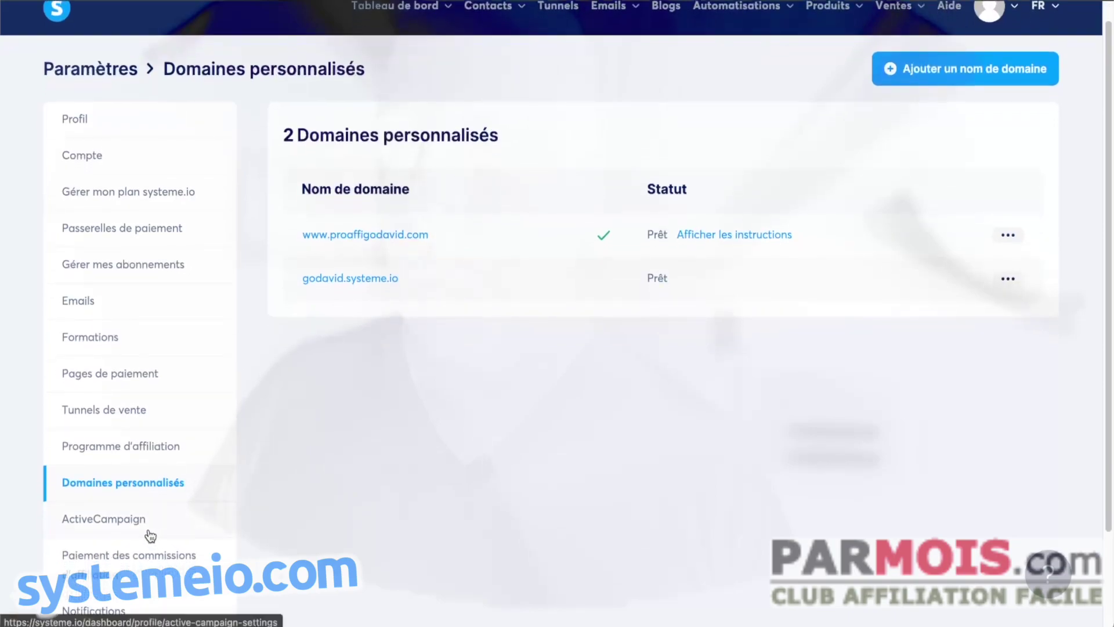
pyautogui.scroll(1, 435, 449)
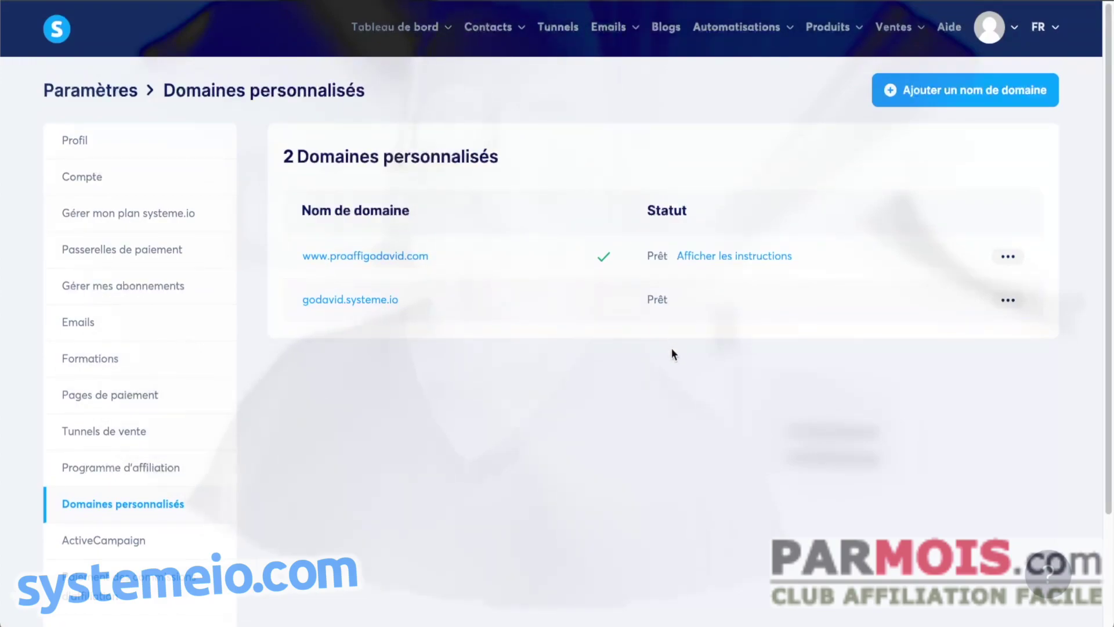
pyautogui.click(1008, 256)
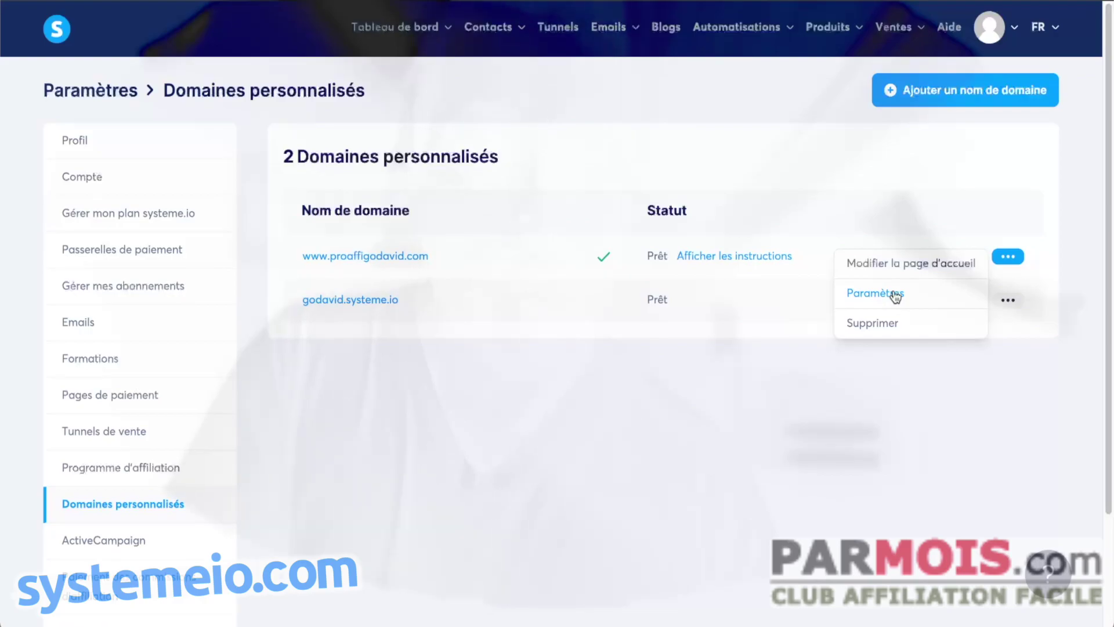
pyautogui.click(876, 296)
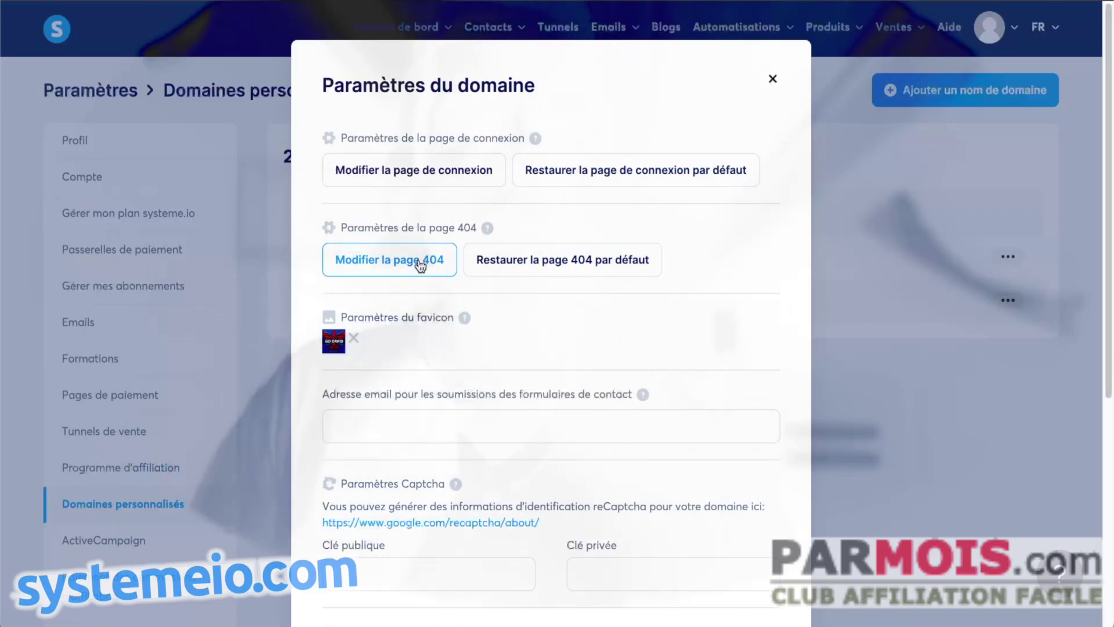
pyautogui.click(418, 261)
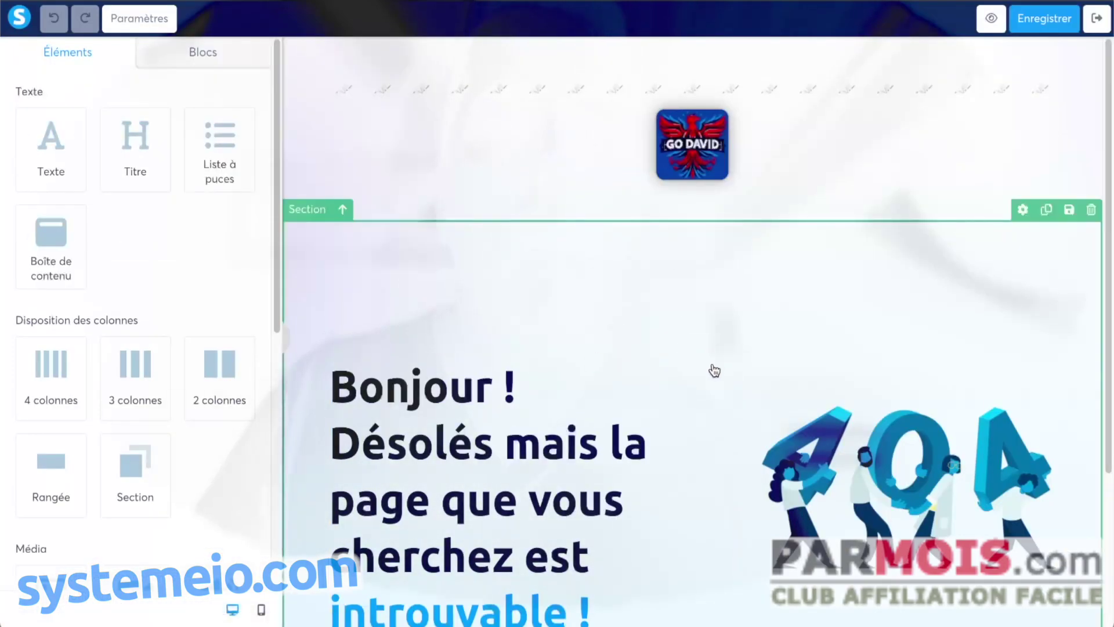
# - Examine the 404 page's layout and the elements available for building it
pyautogui.scroll(-1, 819, 428)
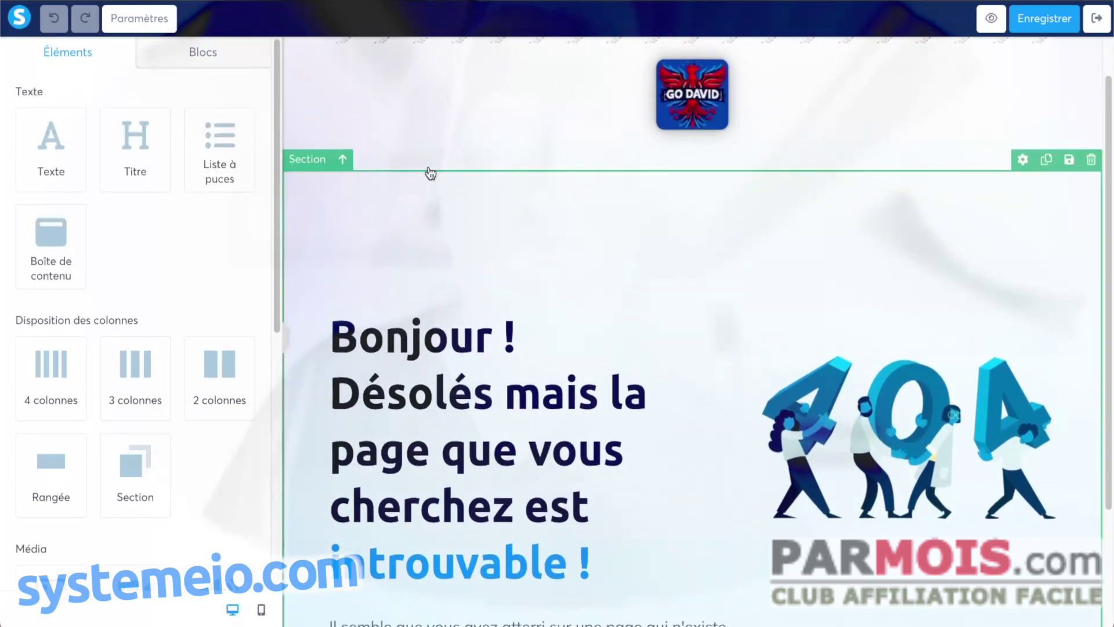
pyautogui.click(429, 191)
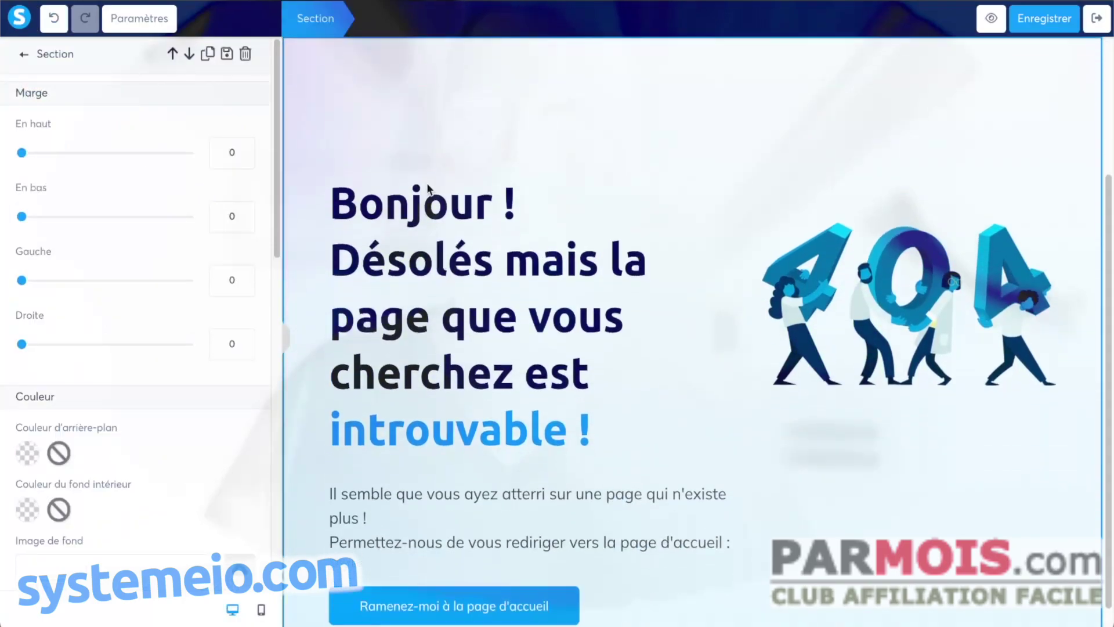
pyautogui.click(389, 77)
pyautogui.scroll(-8, 136, 187)
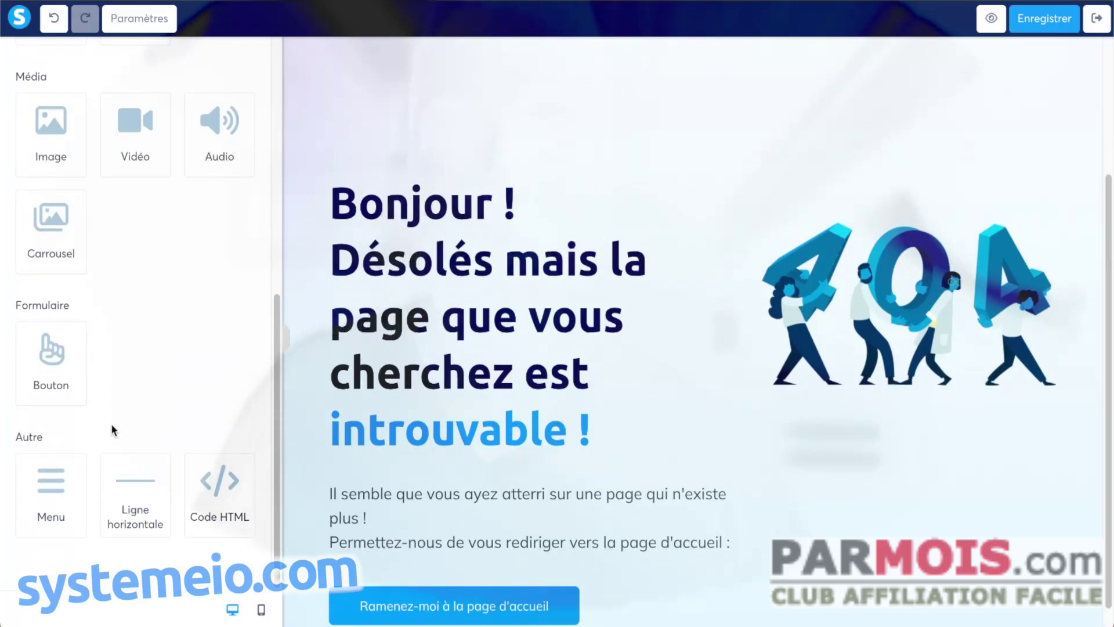
pyautogui.scroll(5, 152, 339)
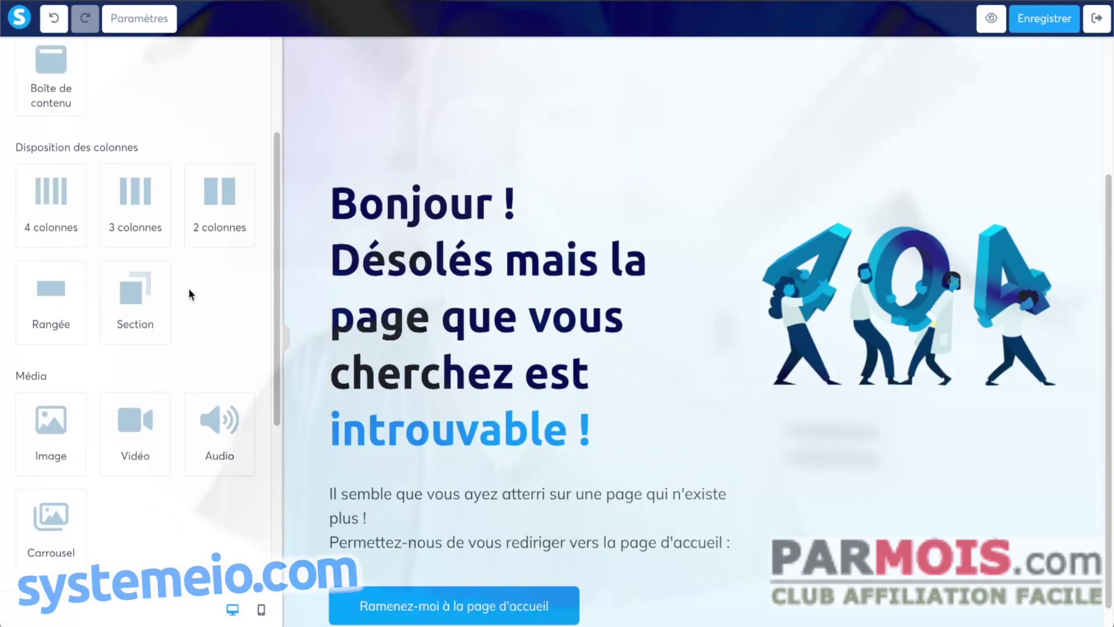
pyautogui.scroll(-1, 191, 286)
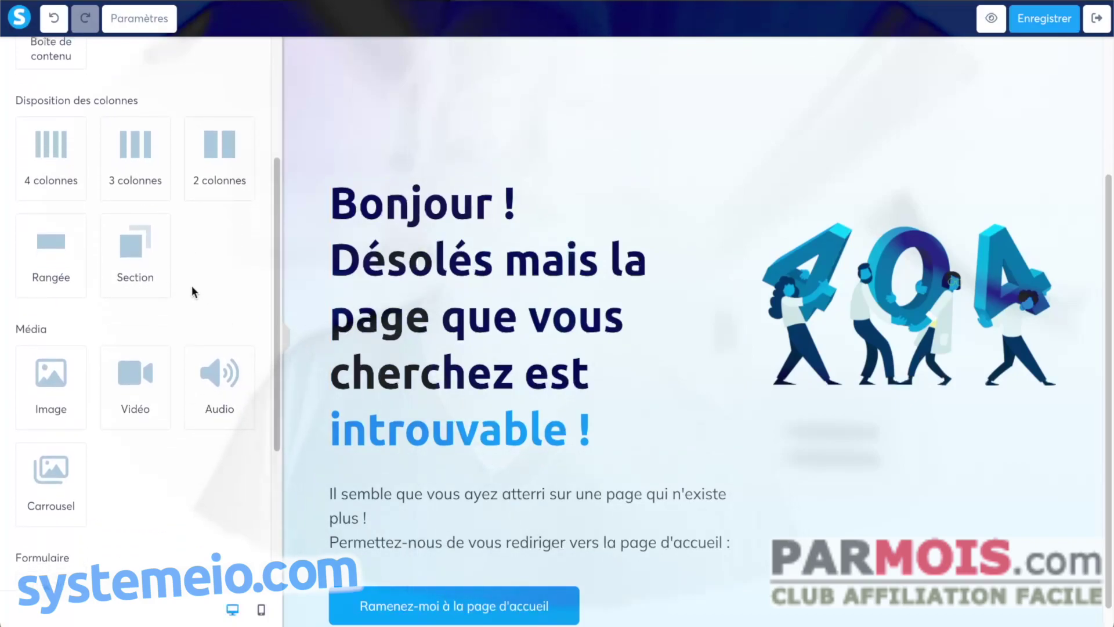
pyautogui.scroll(-3, 193, 285)
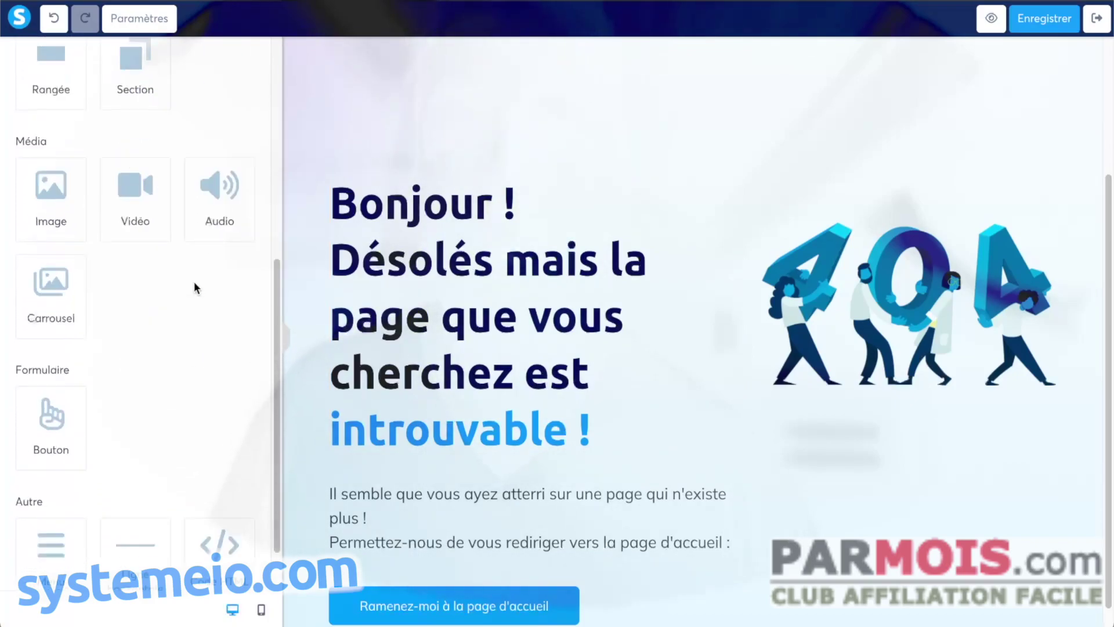
pyautogui.scroll(-1, 194, 281)
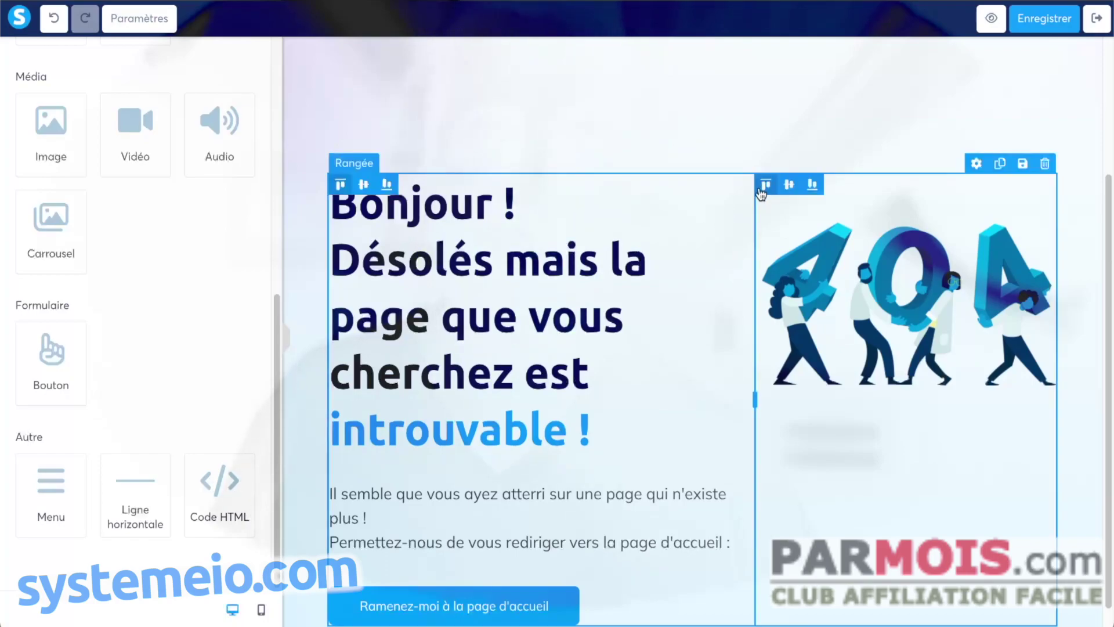
pyautogui.scroll(1, 743, 206)
pyautogui.scroll(3, 737, 232)
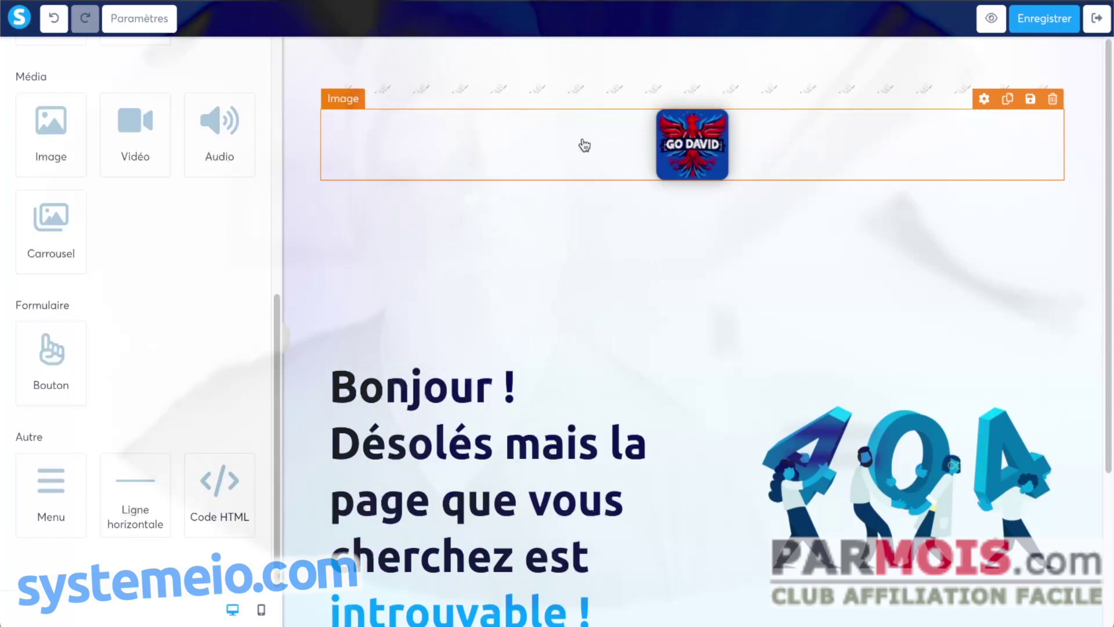
# - Open the code of the HTML element above the logo and examine the jamesrecommends redirect list and the script beneath it
pyautogui.click(476, 90)
pyautogui.click(82, 142)
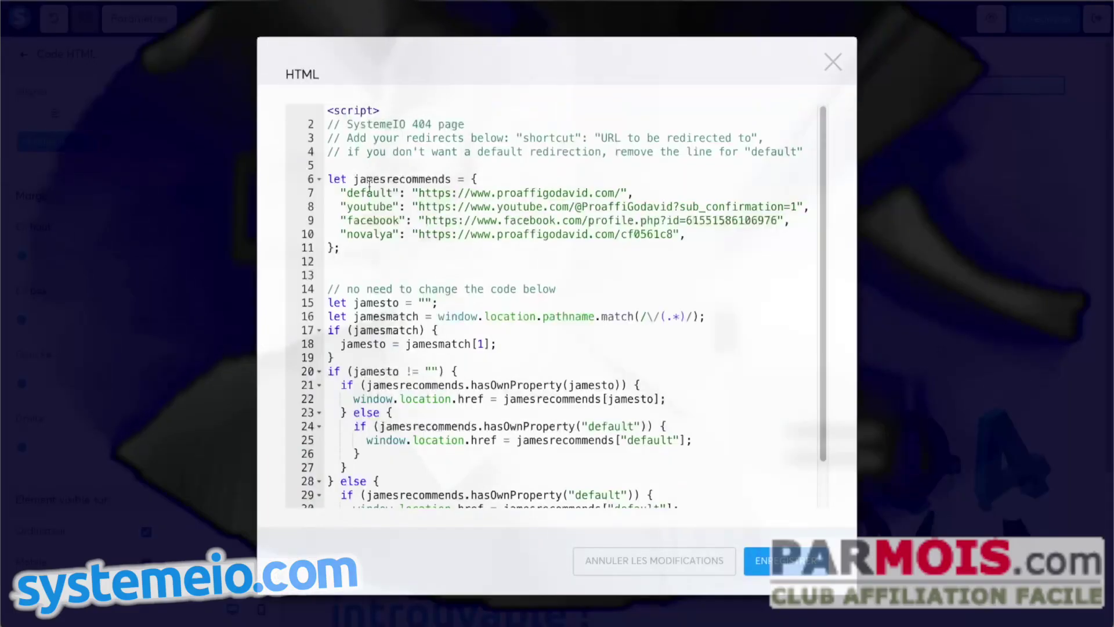
pyautogui.scroll(-2, 628, 235)
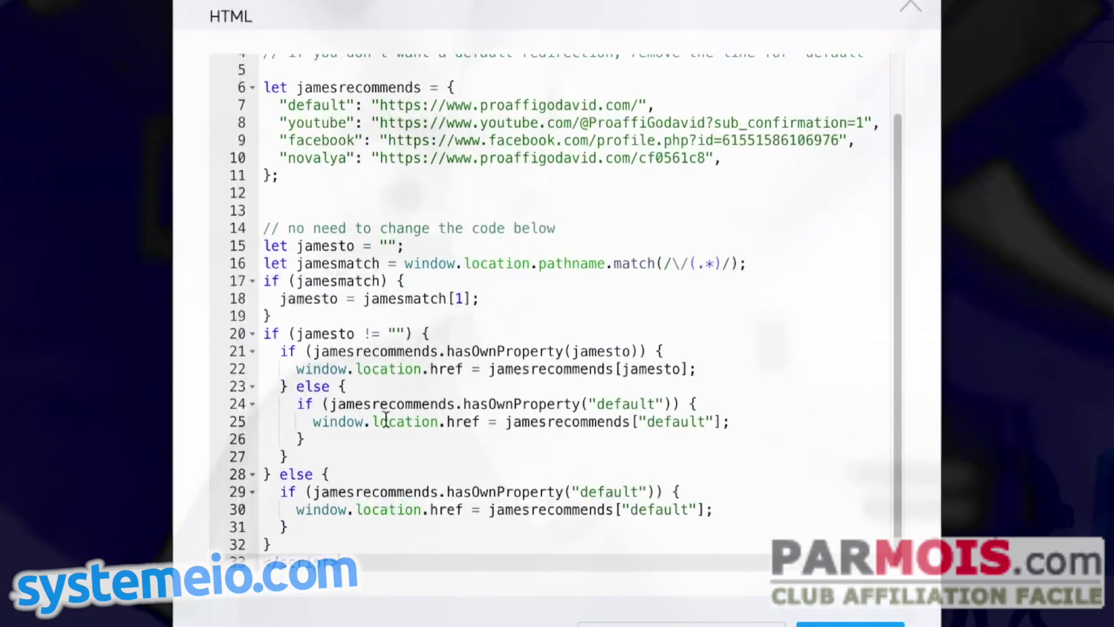
pyautogui.moveTo(280, 210); pyautogui.dragTo(299, 613)
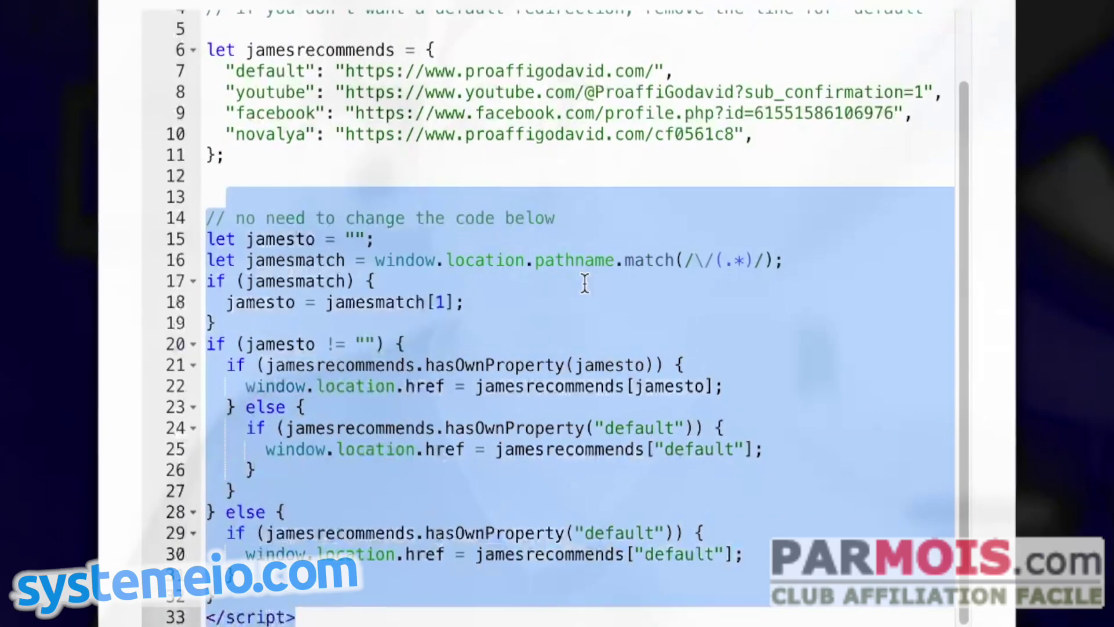
pyautogui.click(569, 178)
pyautogui.scroll(2, 569, 179)
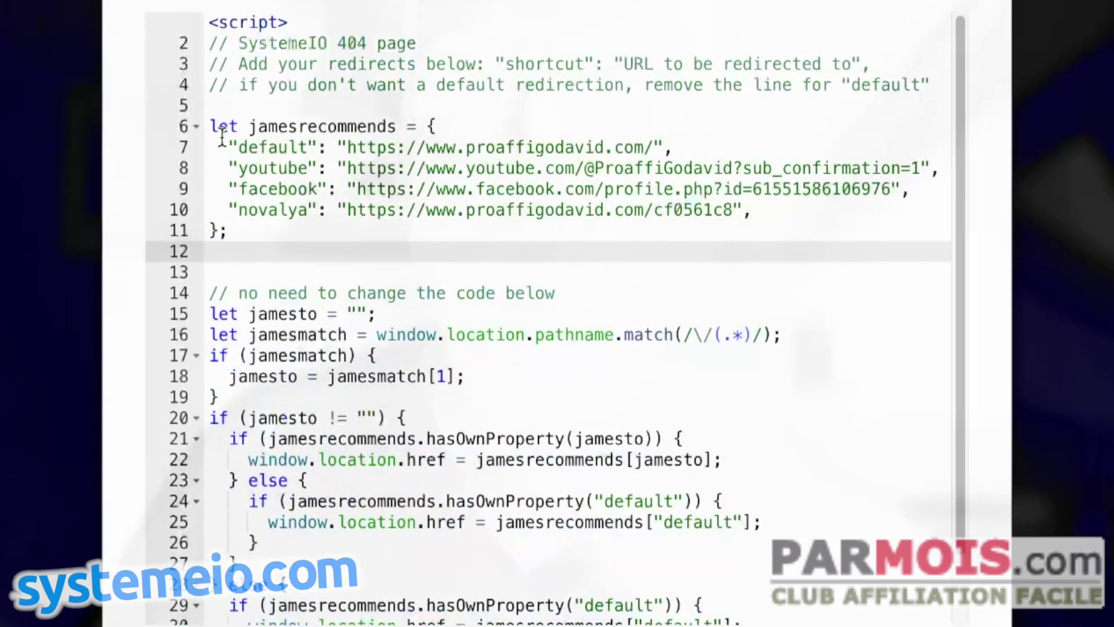
pyautogui.moveTo(212, 126); pyautogui.dragTo(292, 231)
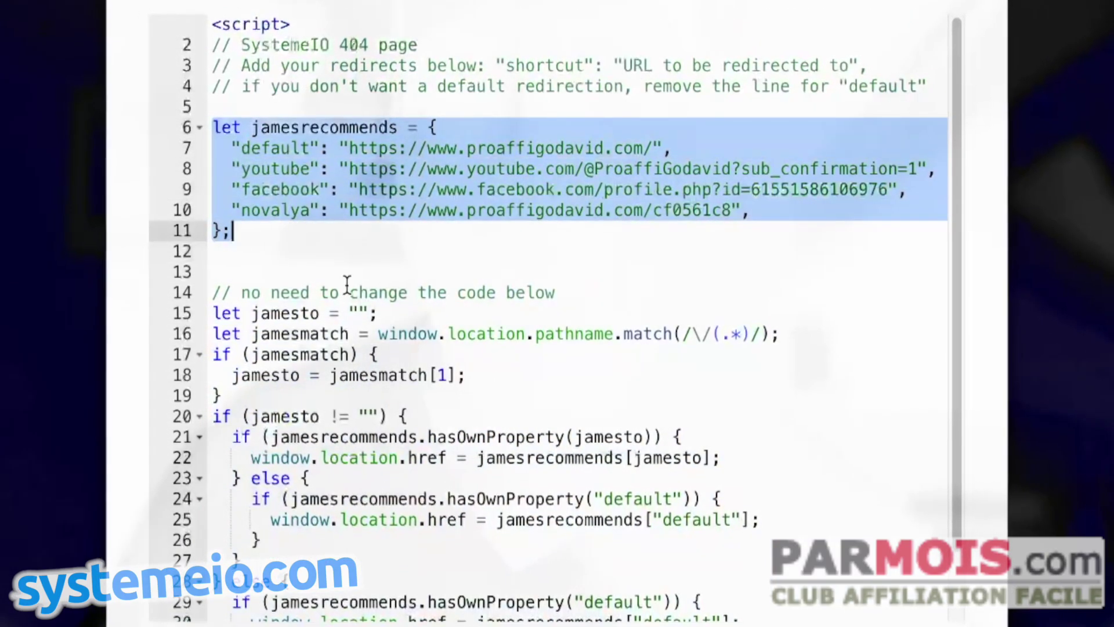
pyautogui.click(332, 244)
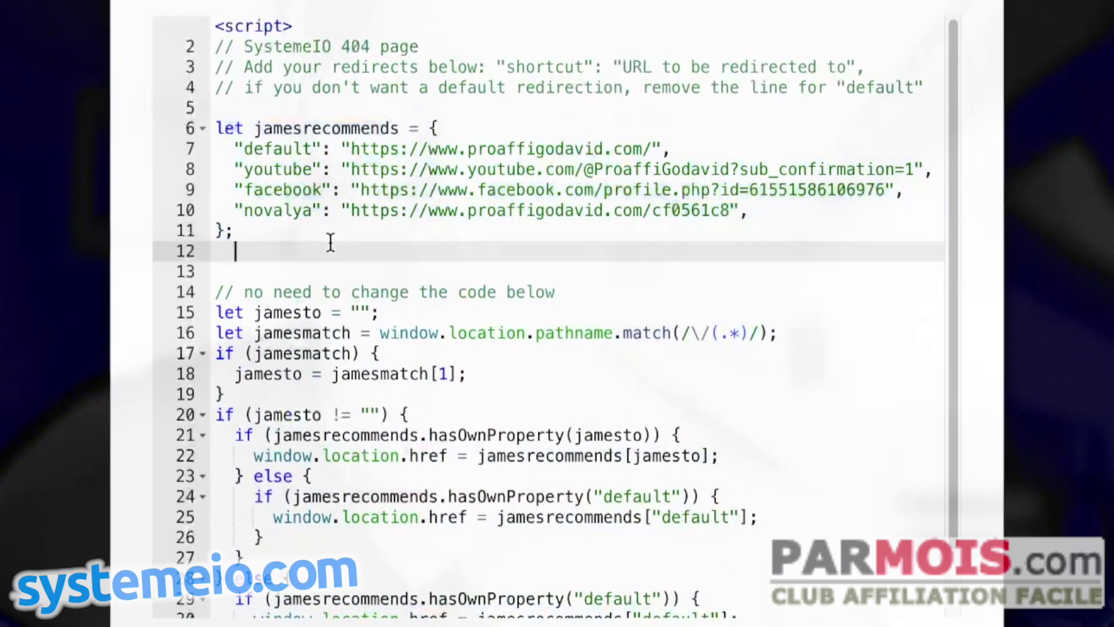
pyautogui.click(253, 171)
pyautogui.moveTo(258, 170); pyautogui.dragTo(368, 171)
pyautogui.click(355, 171)
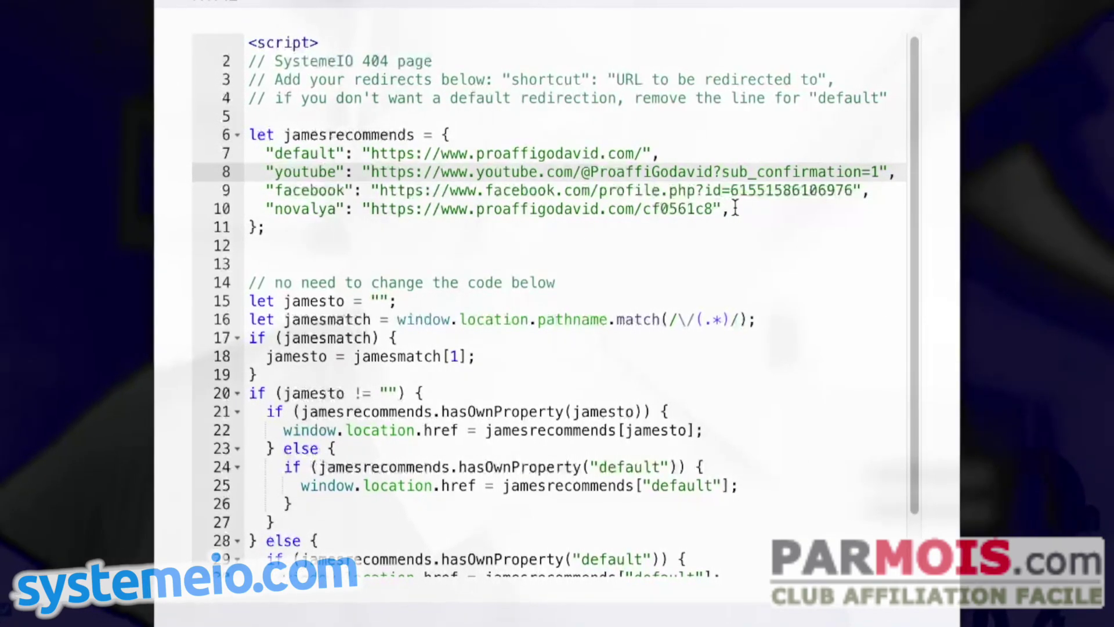
pyautogui.moveTo(743, 206); pyautogui.dragTo(266, 209)
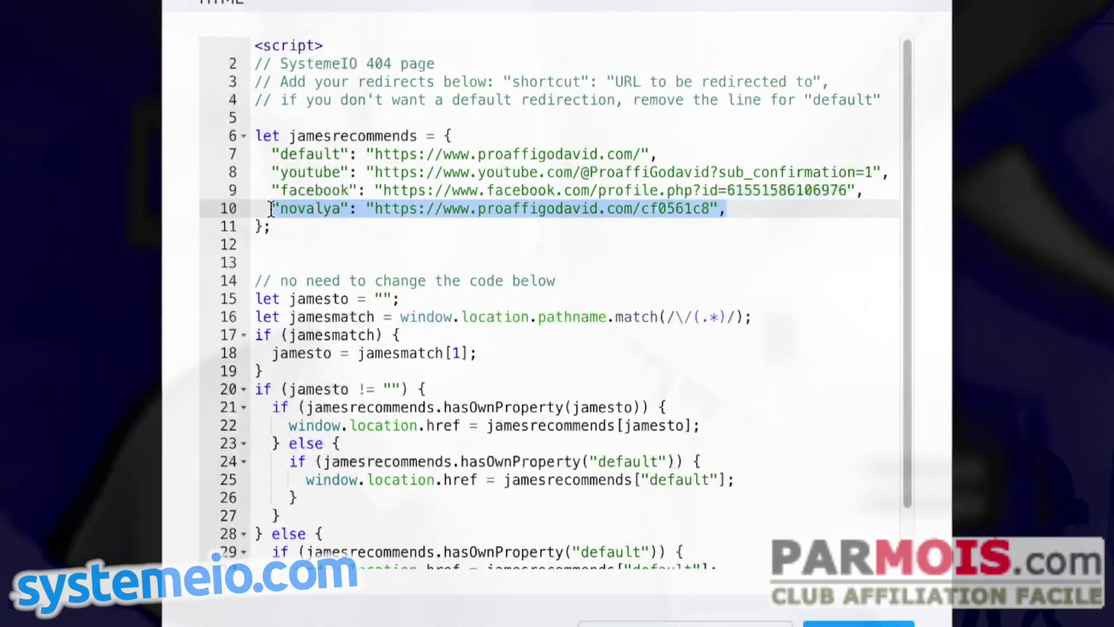
pyautogui.hotkey('ctrl', 'c')
pyautogui.click(759, 203)
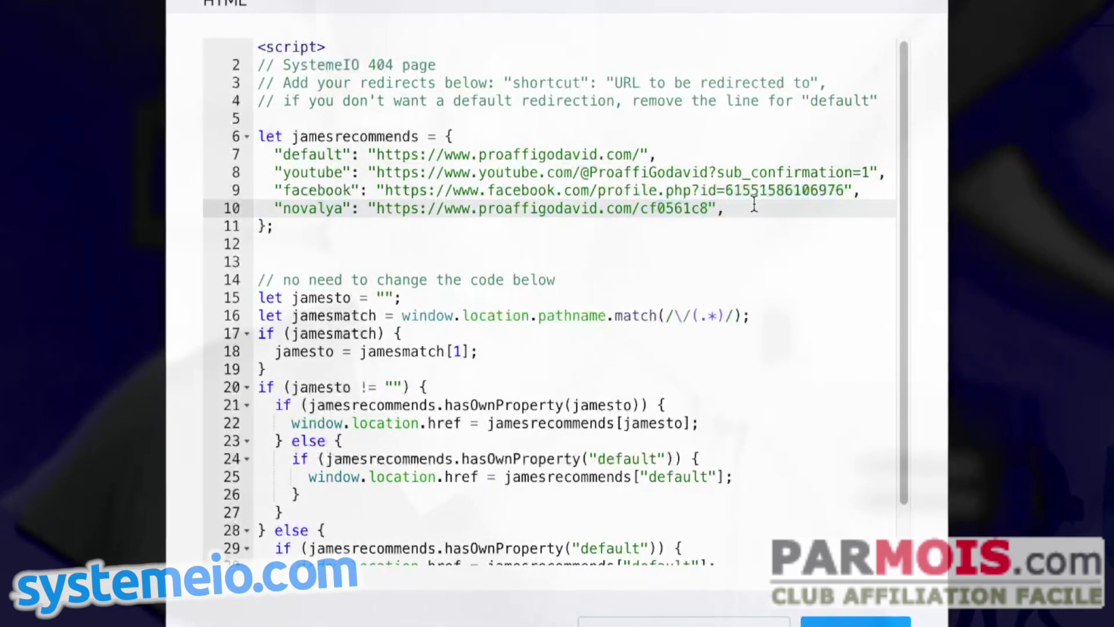
pyautogui.press('Return')
pyautogui.hotkey('ctrl', 'v')
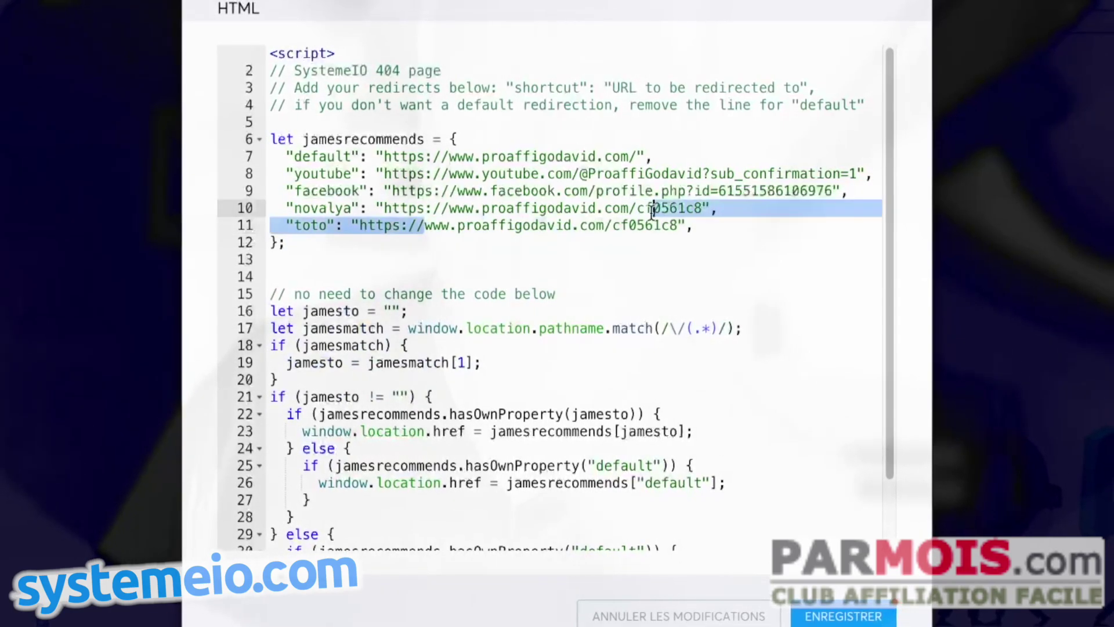
pyautogui.write('google.fr')
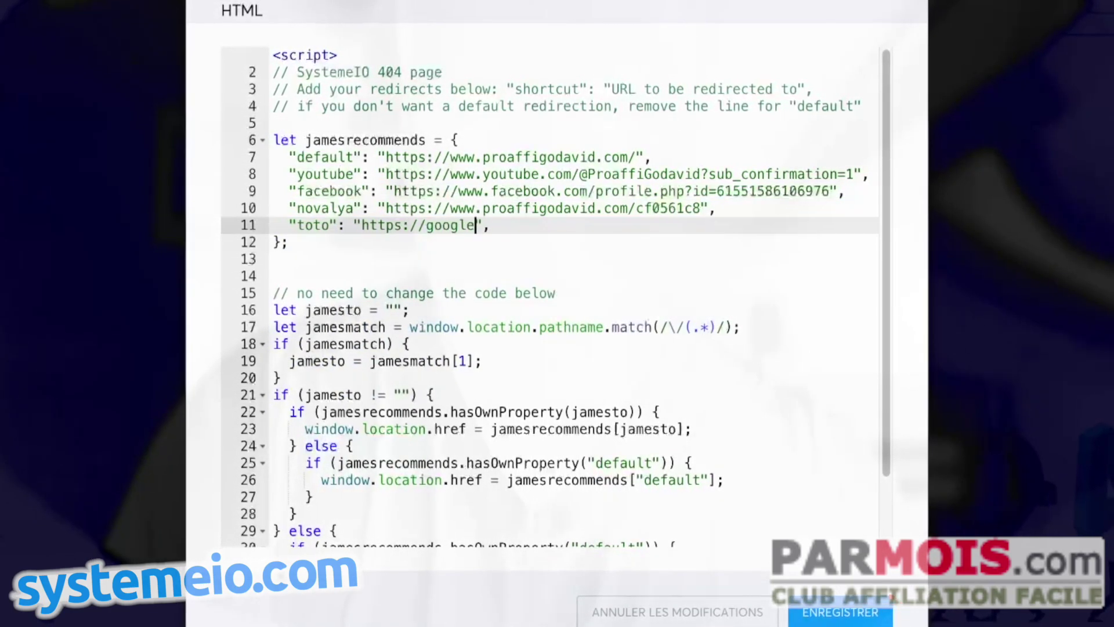
pyautogui.click(407, 248)
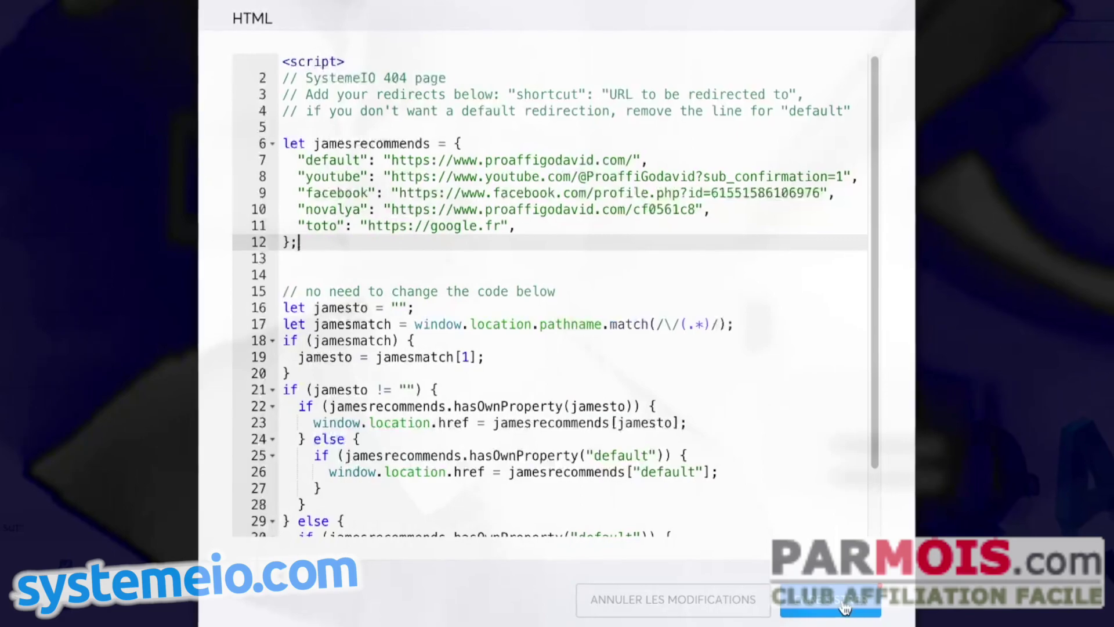
pyautogui.click(846, 608)
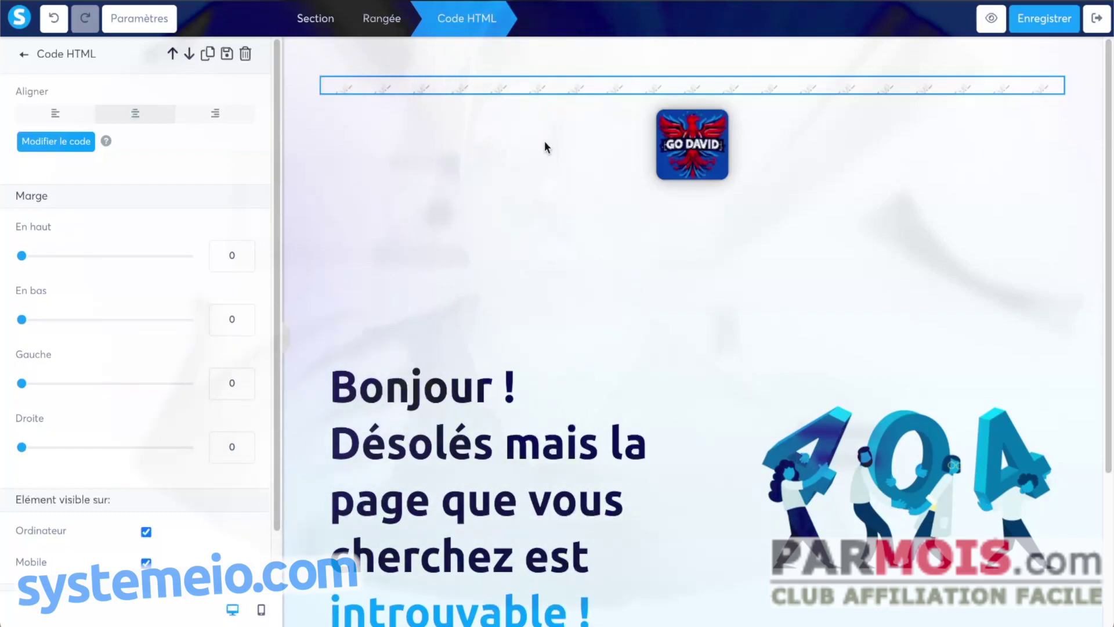
# - Reopen the code of the HTML element above the logo to check it
pyautogui.click(529, 91)
pyautogui.click(526, 92)
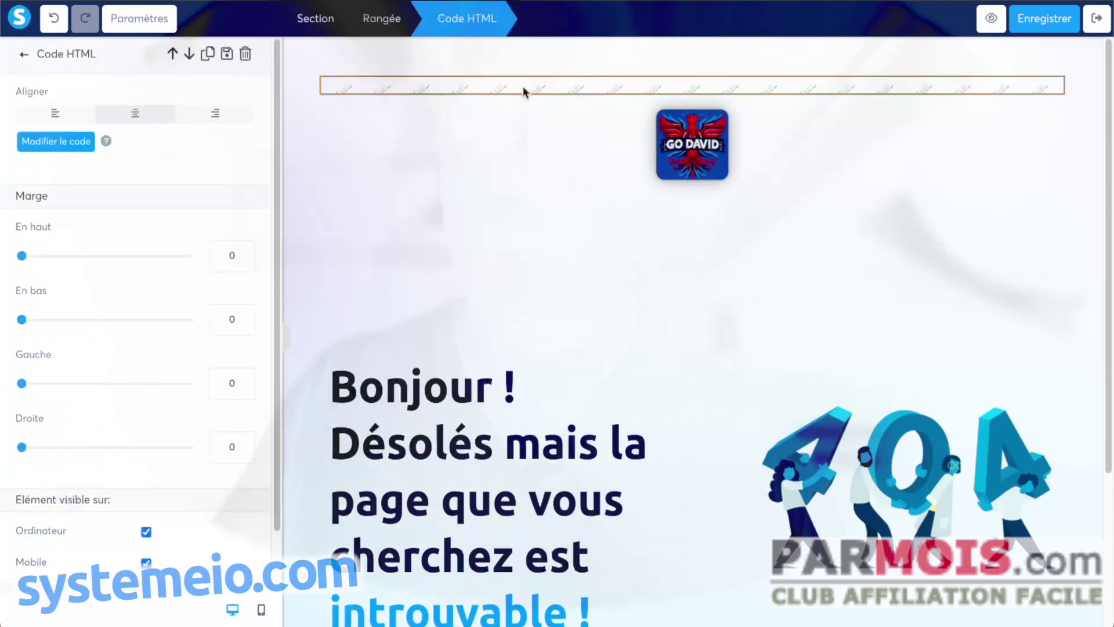
pyautogui.click(82, 141)
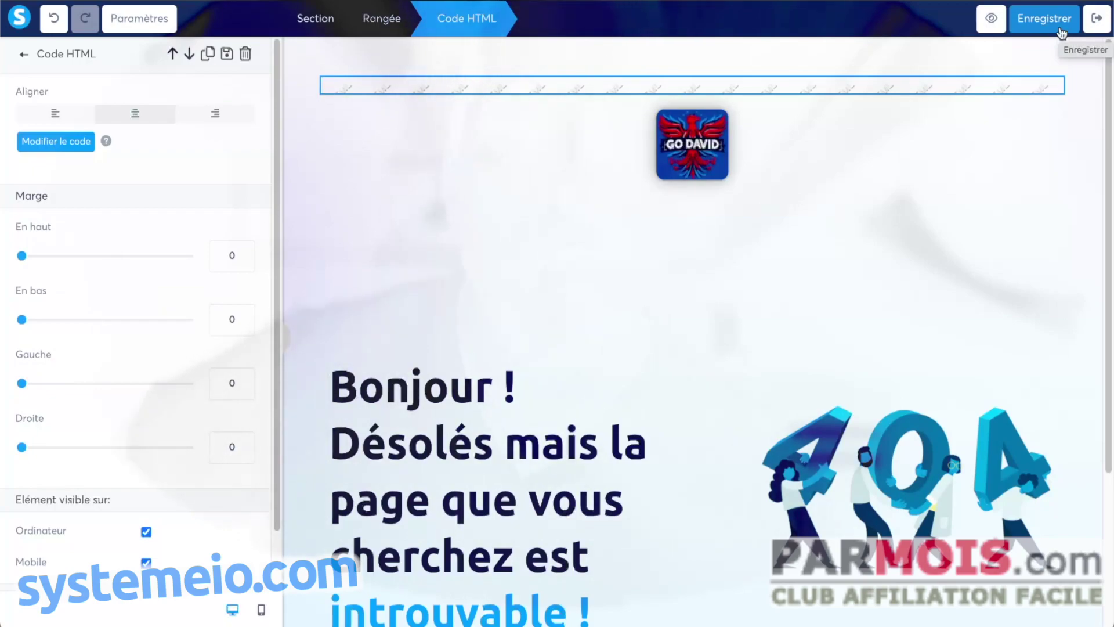
# - Delete the "toto" redirect line from the code of the HTML element above the logo
pyautogui.click(542, 93)
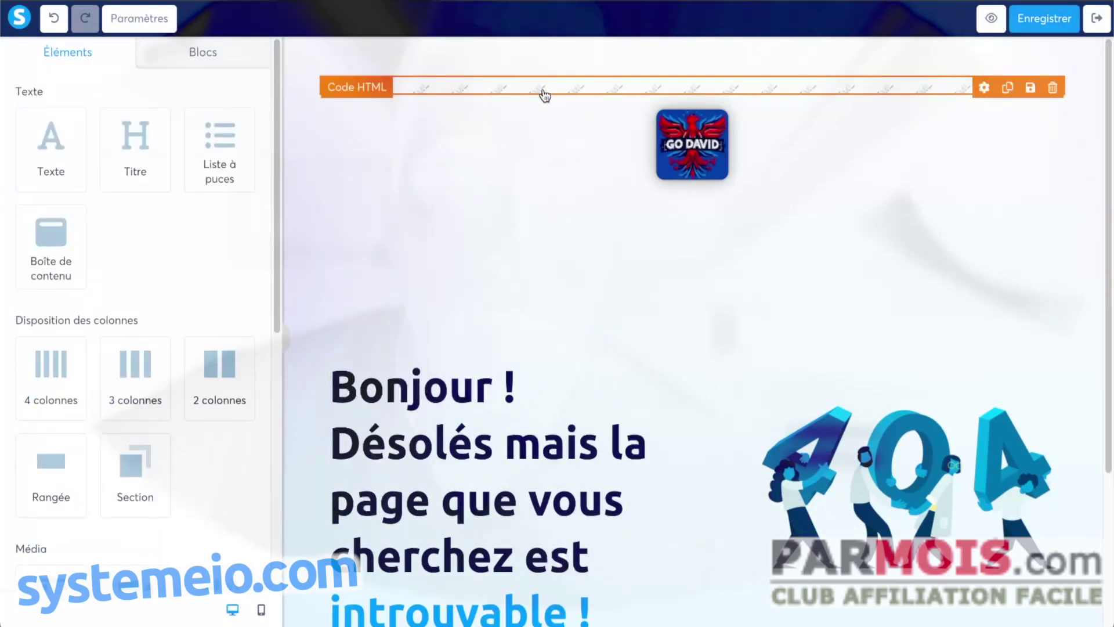
pyautogui.click(48, 152)
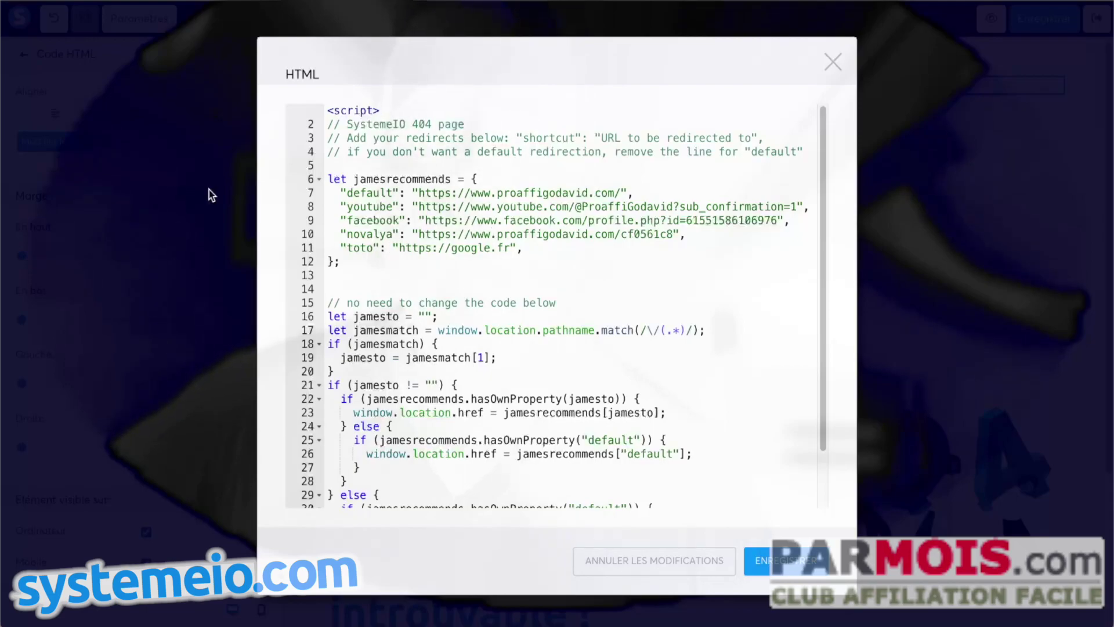
pyautogui.moveTo(705, 234); pyautogui.dragTo(703, 245)
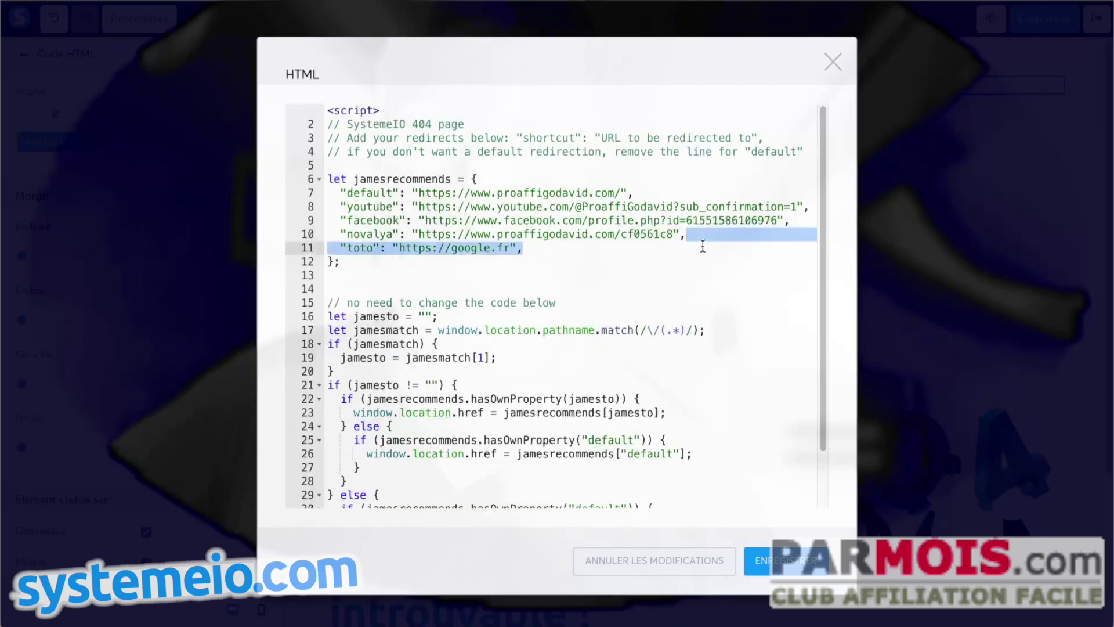
pyautogui.press('BackSpace')
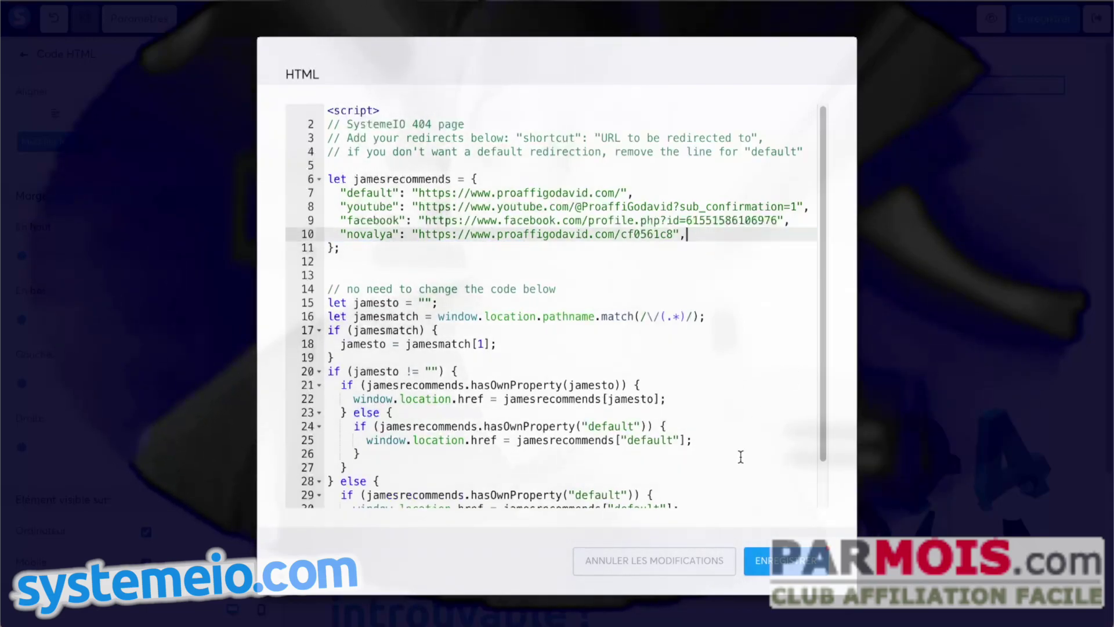